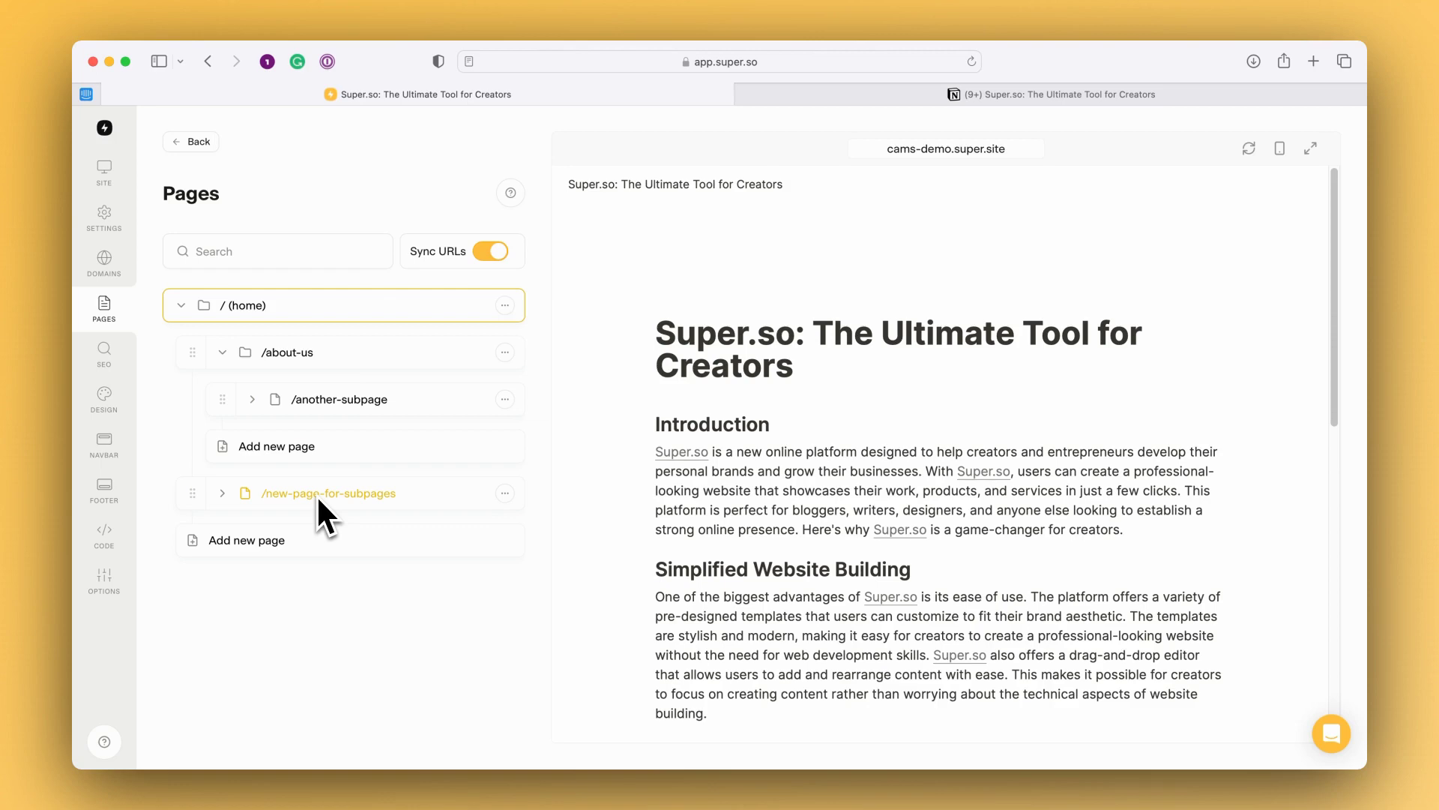
Step: After viewing the Notion home page, set Notion page links to Hide under Design > Layout and save
{"action": "left_click", "coordinate": [868, 99]}
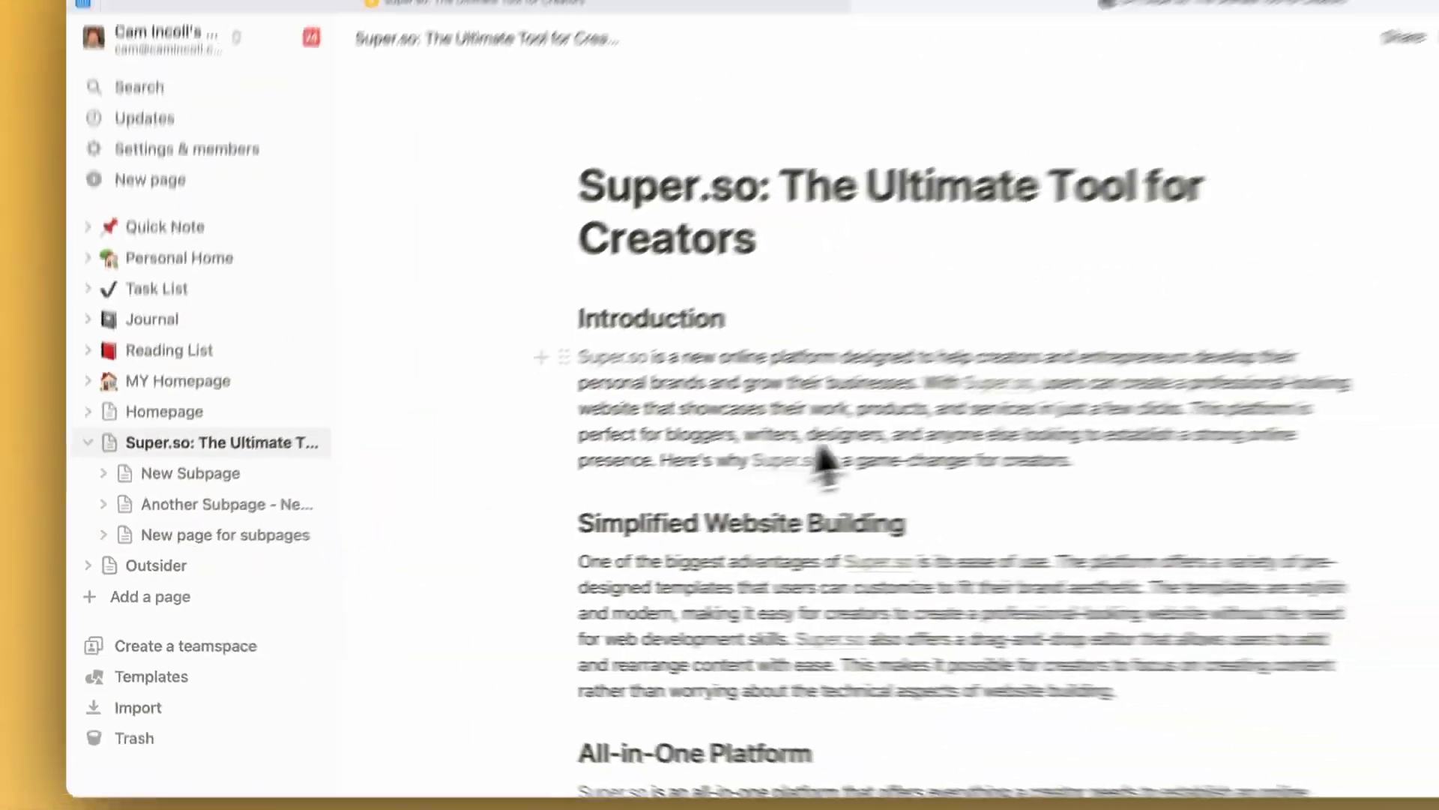
{"action": "scroll", "coordinate": [788, 467], "scroll_direction": "down", "scroll_amount": 10}
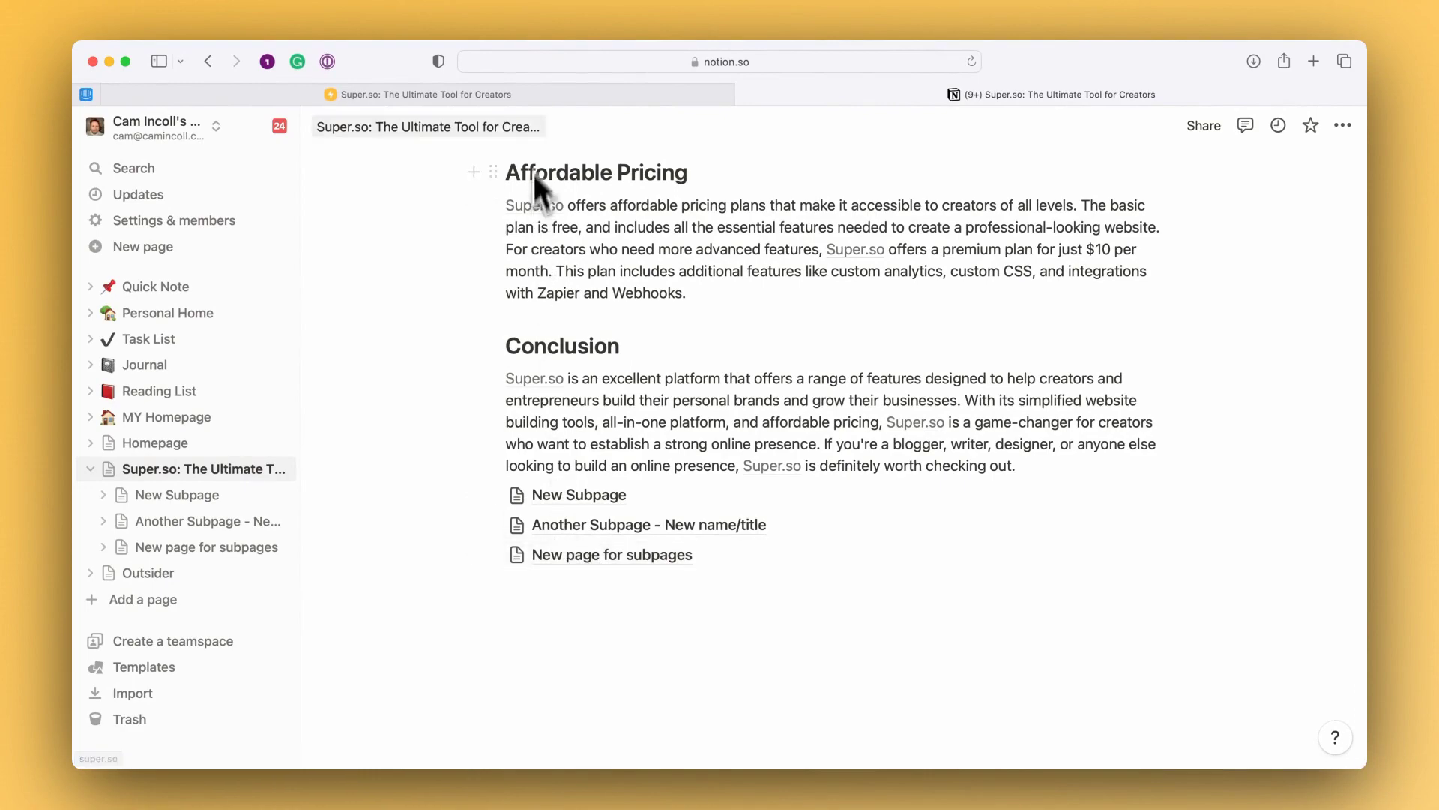
{"action": "left_click", "coordinate": [539, 96]}
{"action": "scroll", "coordinate": [901, 659], "scroll_direction": "down", "scroll_amount": 10}
{"action": "scroll", "coordinate": [900, 659], "scroll_direction": "down", "scroll_amount": 5}
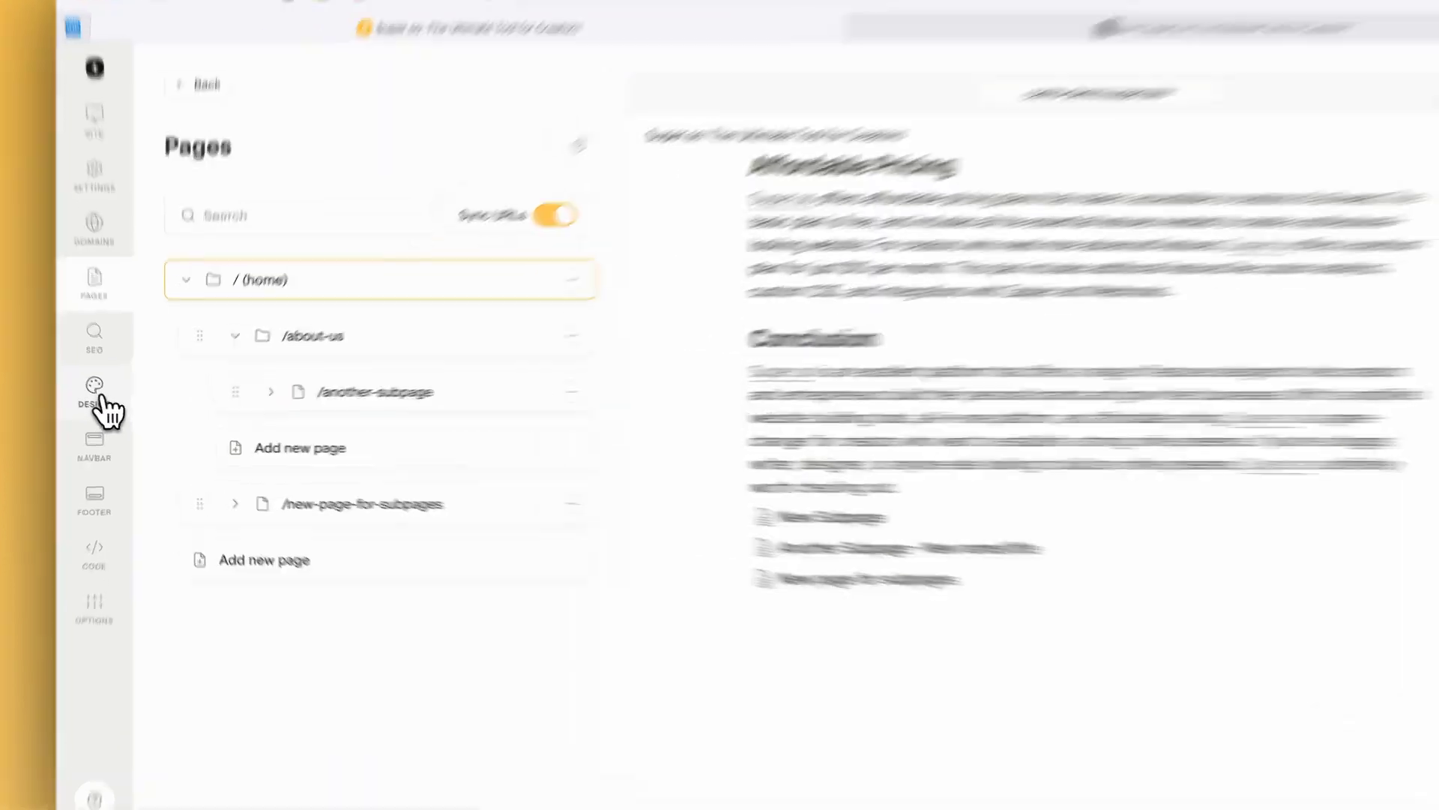
{"action": "left_click", "coordinate": [99, 394]}
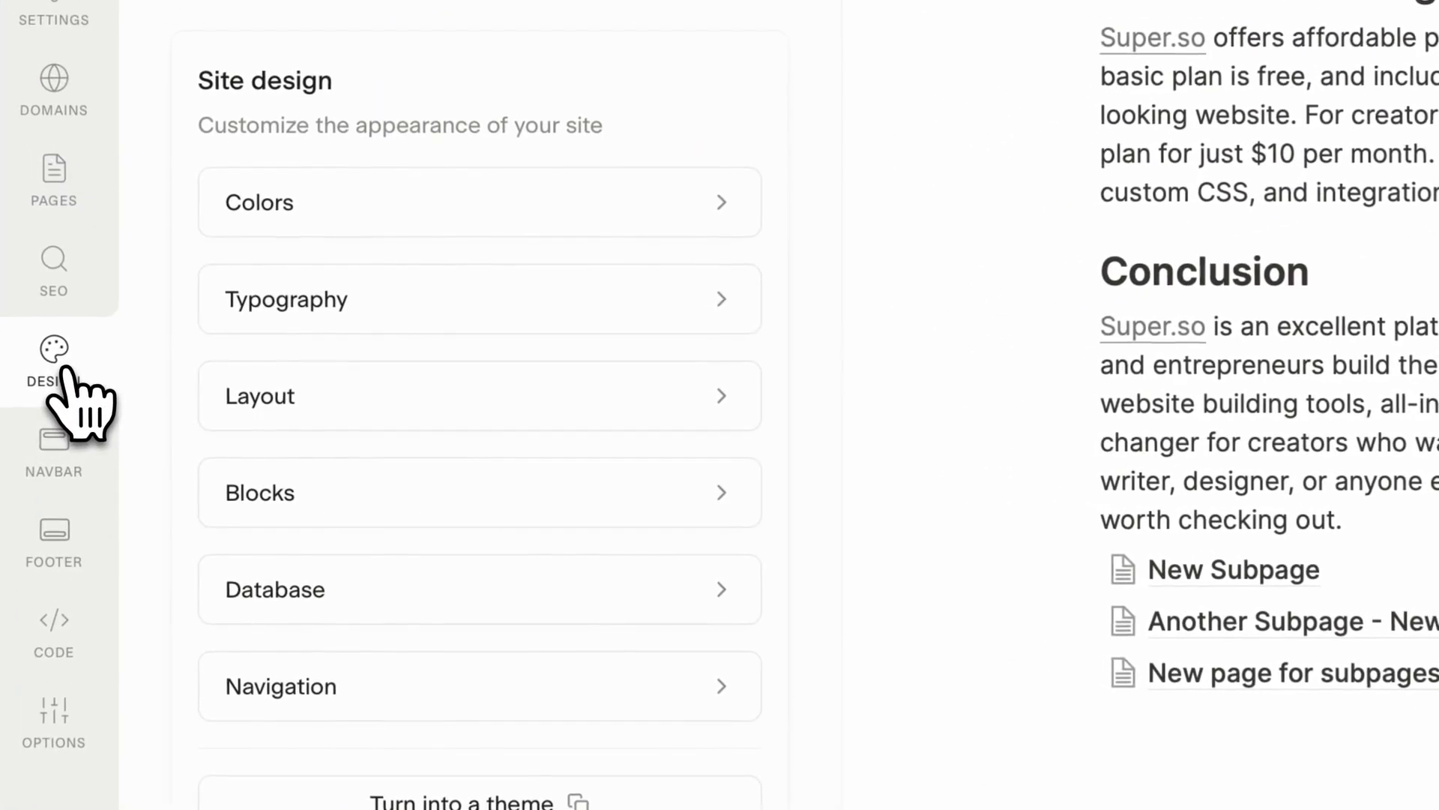
{"action": "left_click", "coordinate": [720, 398]}
{"action": "scroll", "coordinate": [674, 602], "scroll_direction": "down", "scroll_amount": 3}
{"action": "scroll", "coordinate": [611, 642], "scroll_direction": "down", "scroll_amount": 3}
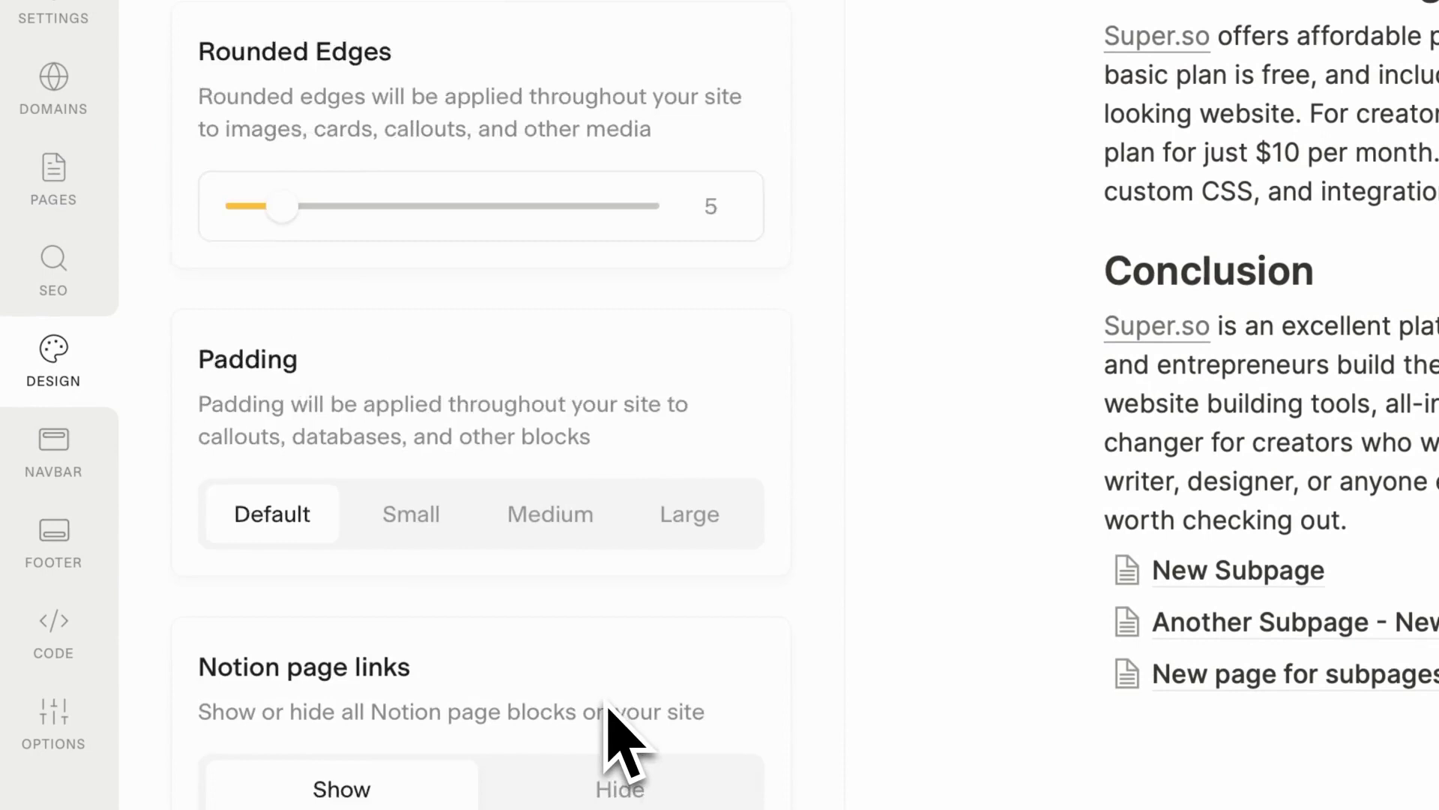
{"action": "scroll", "coordinate": [611, 742], "scroll_direction": "down", "scroll_amount": 3}
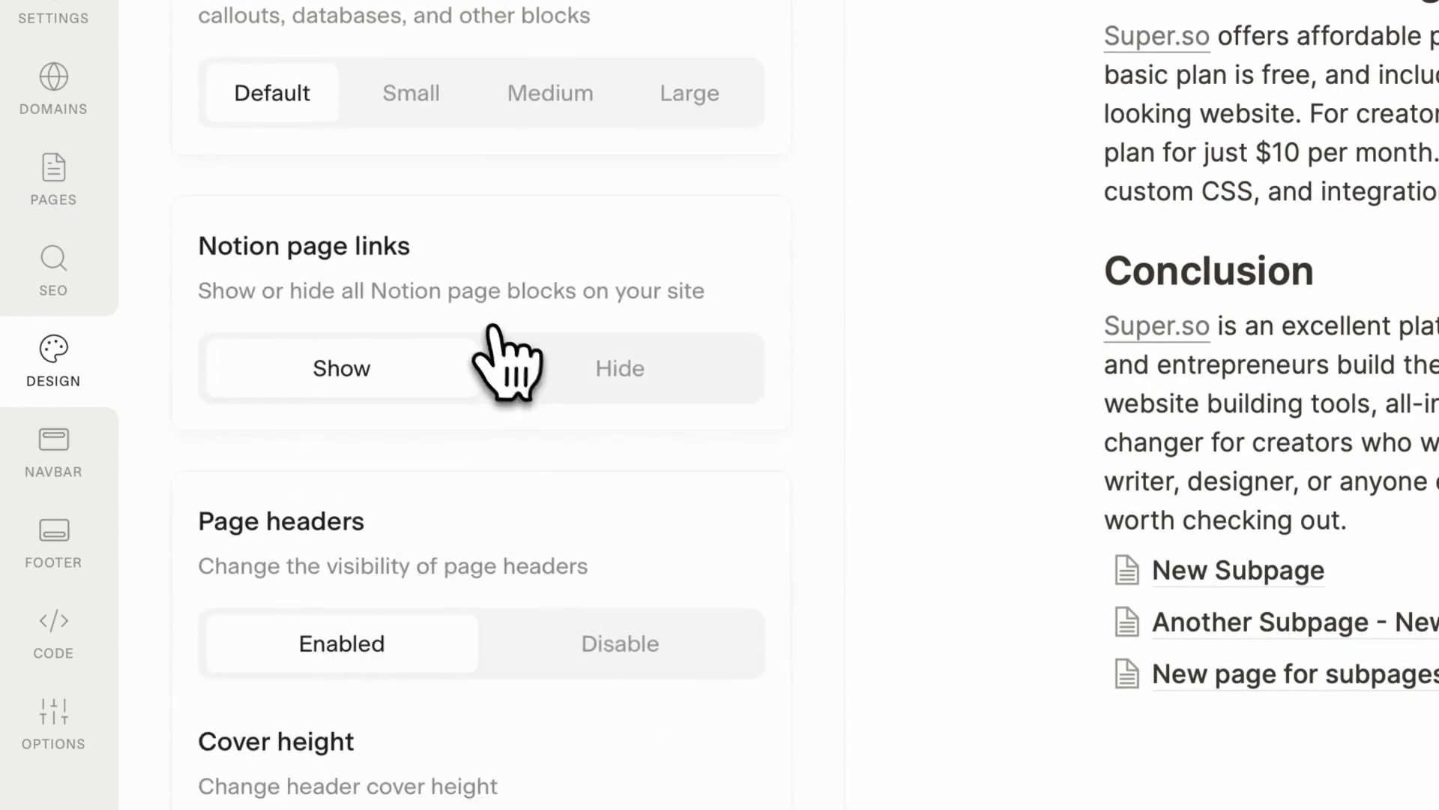
{"action": "left_click", "coordinate": [607, 372]}
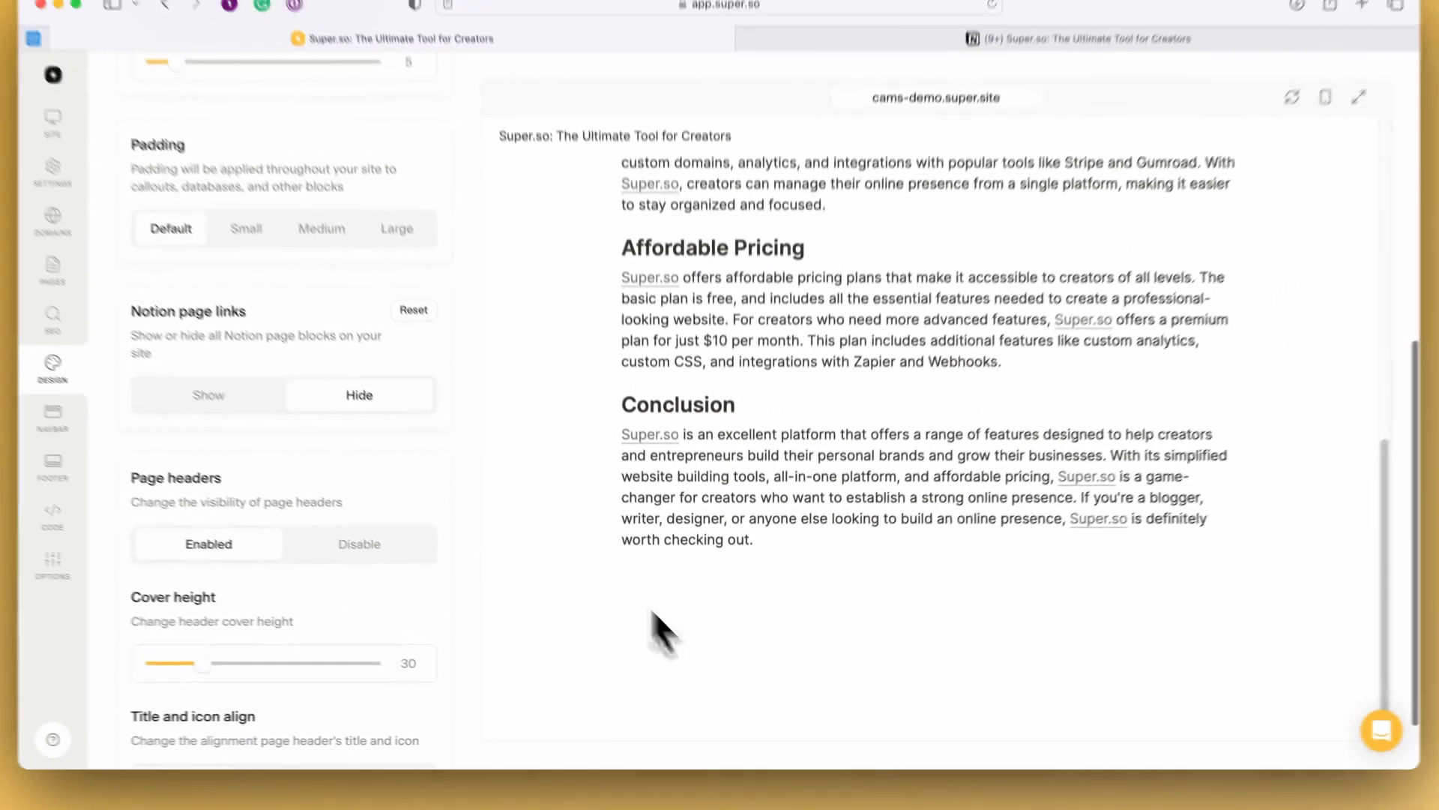
{"action": "scroll", "coordinate": [295, 327], "scroll_direction": "up", "scroll_amount": 5}
{"action": "left_click", "coordinate": [208, 144]}
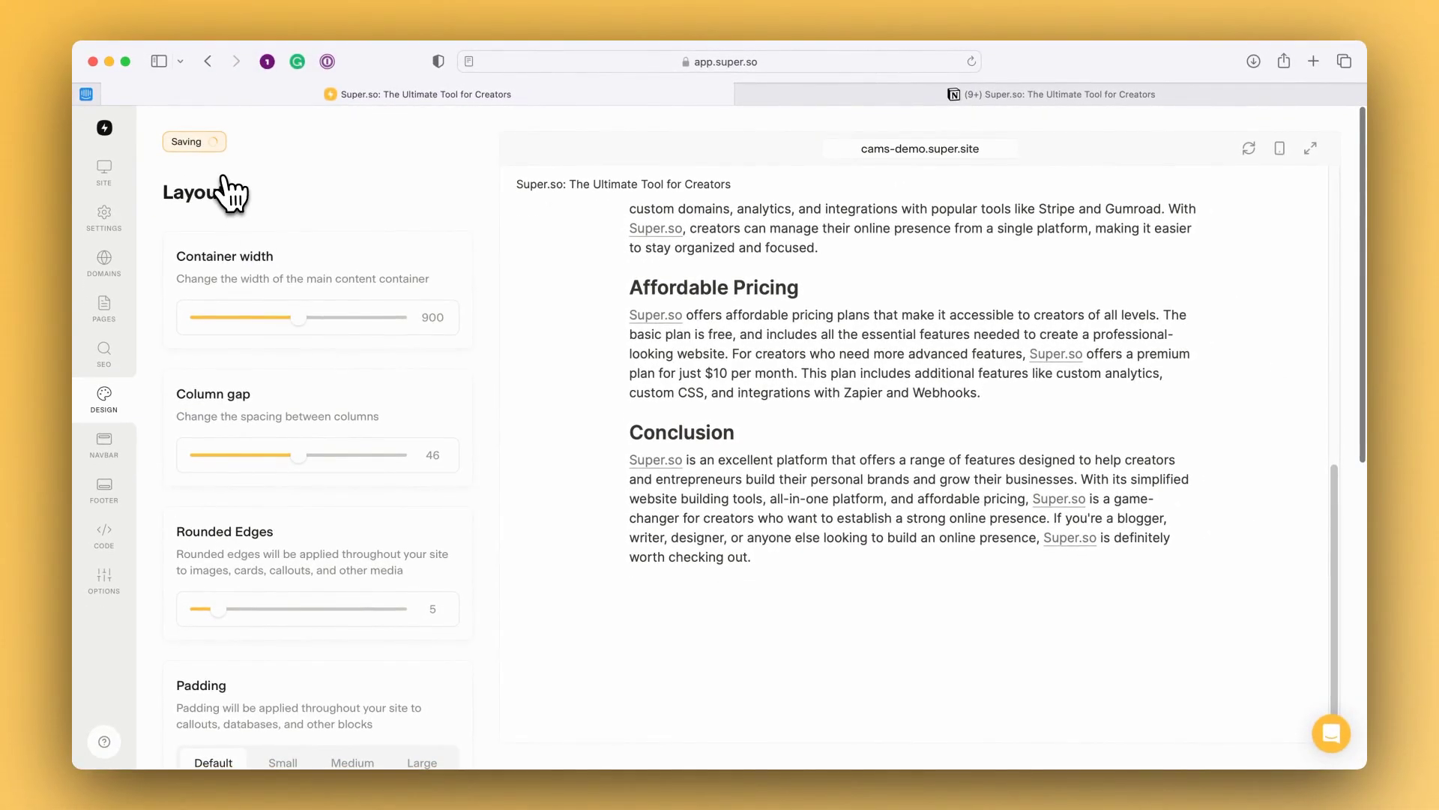